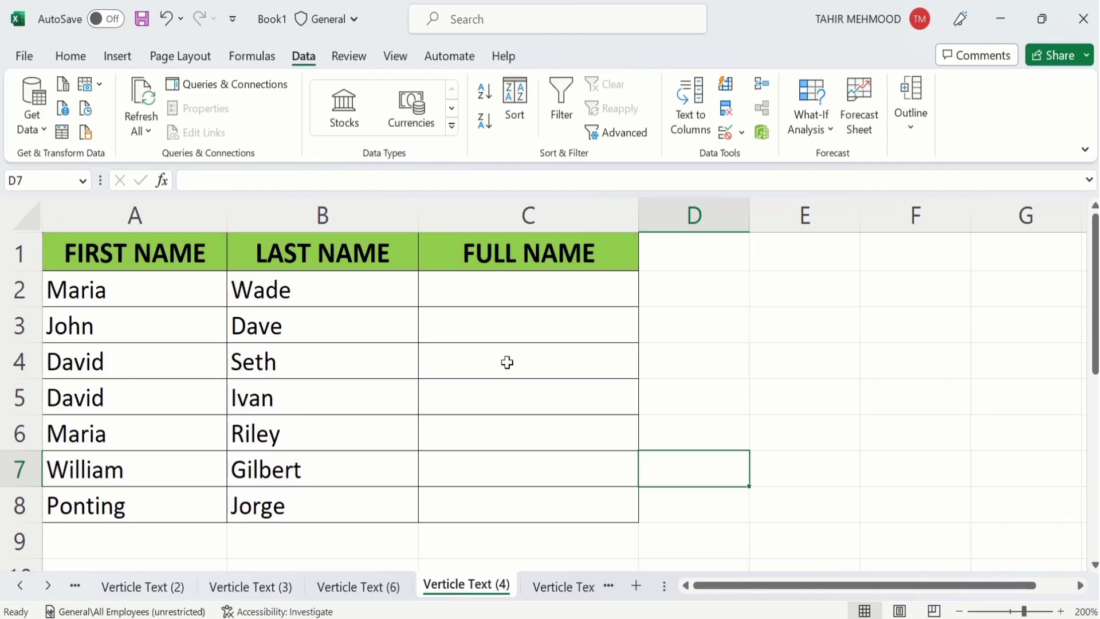
- Insert the CONCATENATE function into cell C2, searching for it by name among all function categories
{"action": "left_click", "coordinate": [493, 289]}
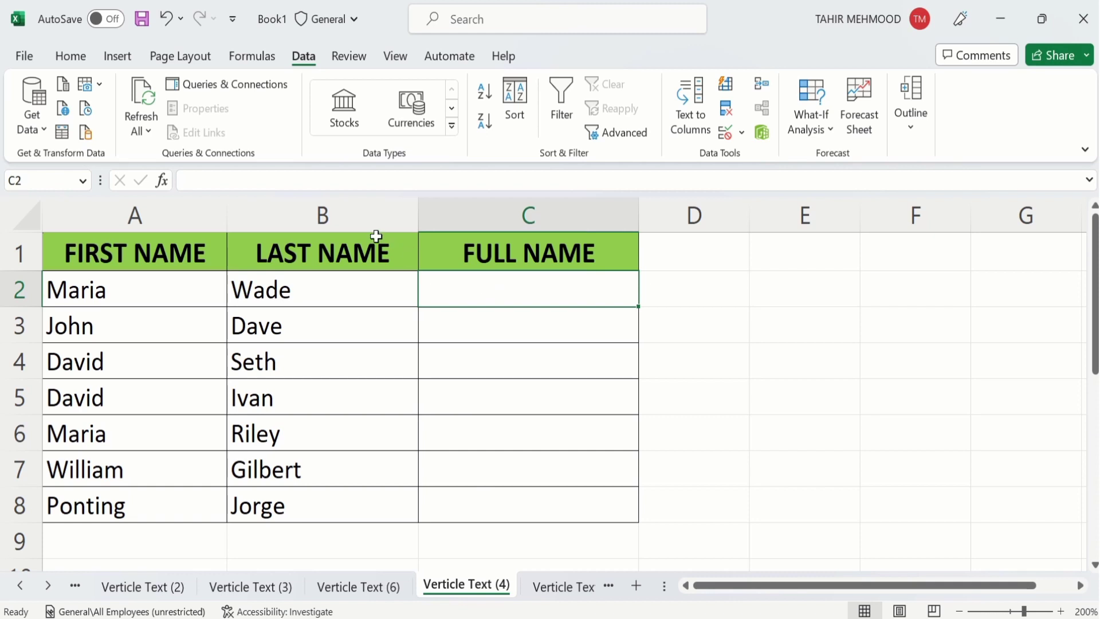
{"action": "left_click", "coordinate": [162, 181]}
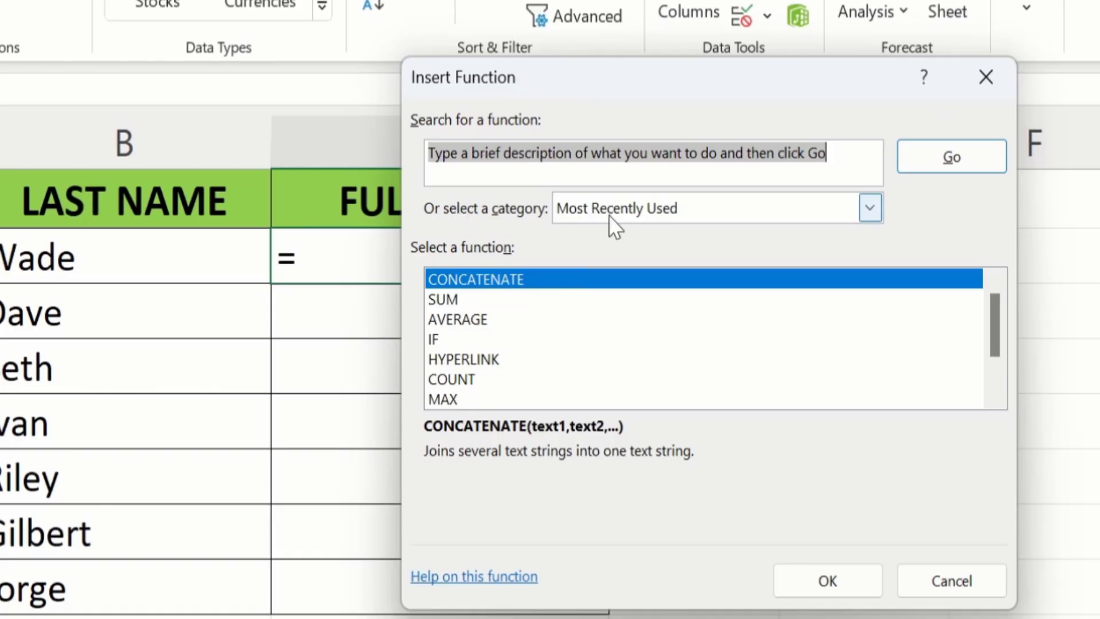
{"action": "left_click", "coordinate": [871, 208]}
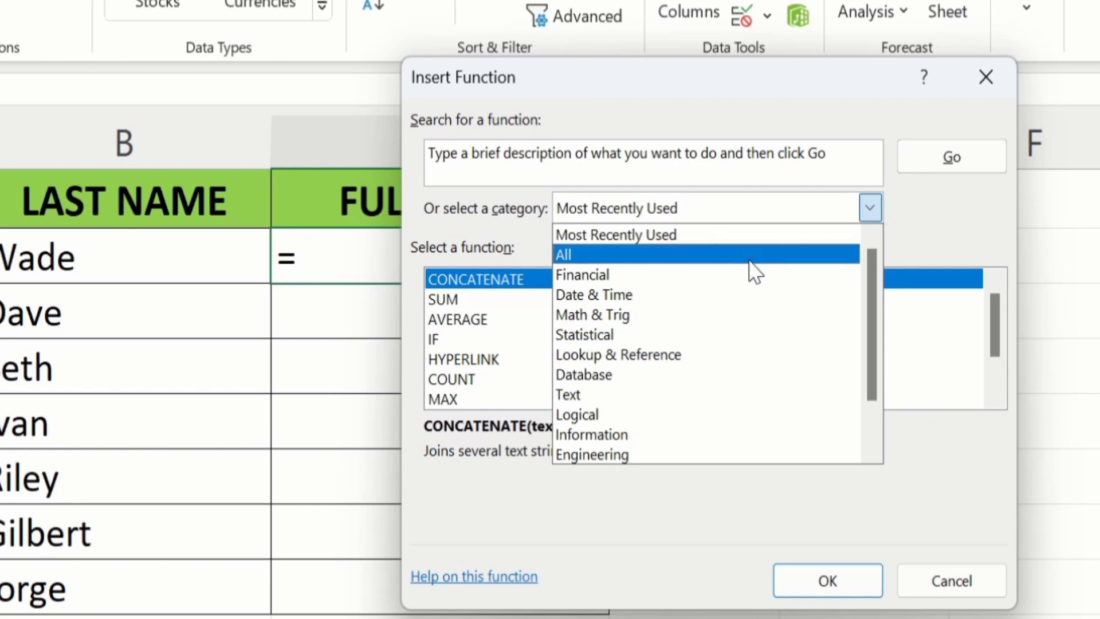
{"action": "left_click", "coordinate": [751, 264]}
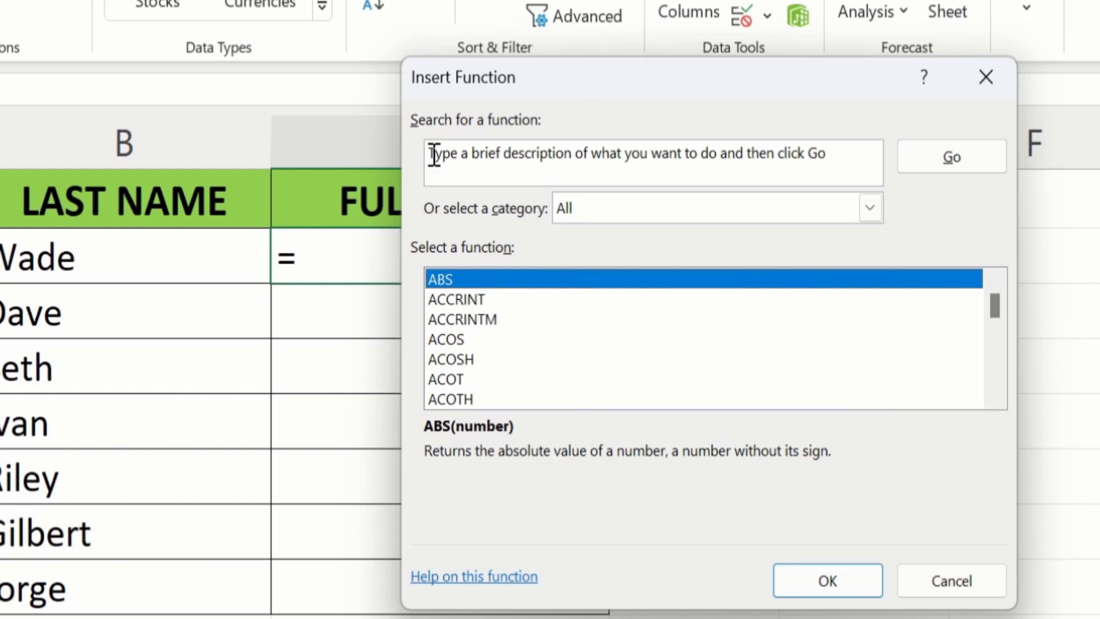
{"action": "left_click_drag", "start_coordinate": [432, 155], "coordinate": [794, 168]}
{"action": "type", "text": "C"}
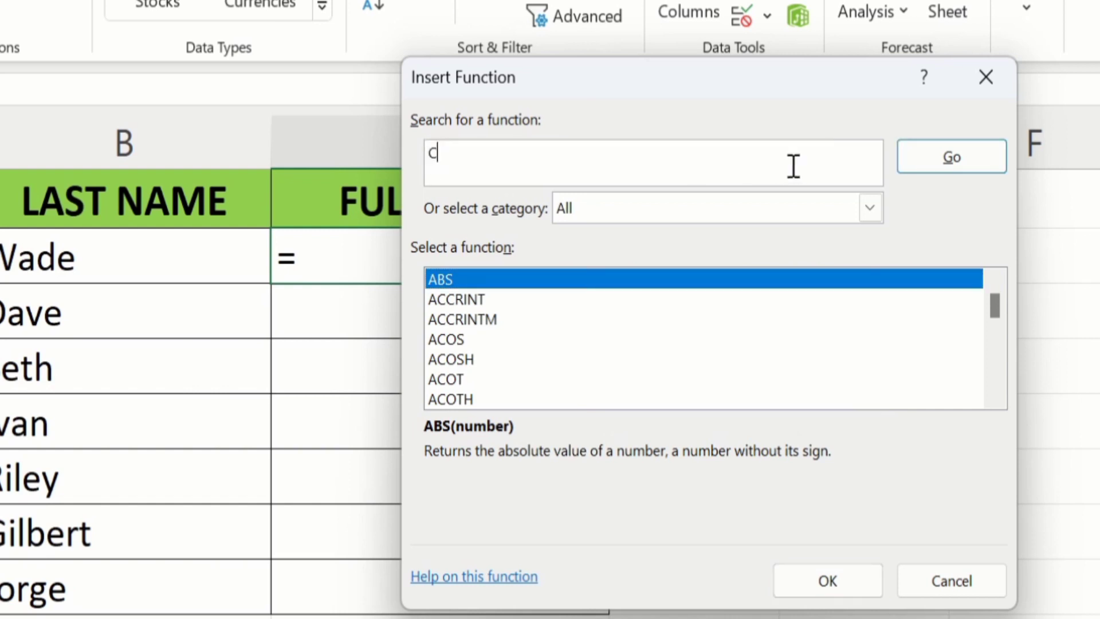
{"action": "type", "text": "ONCATENATE"}
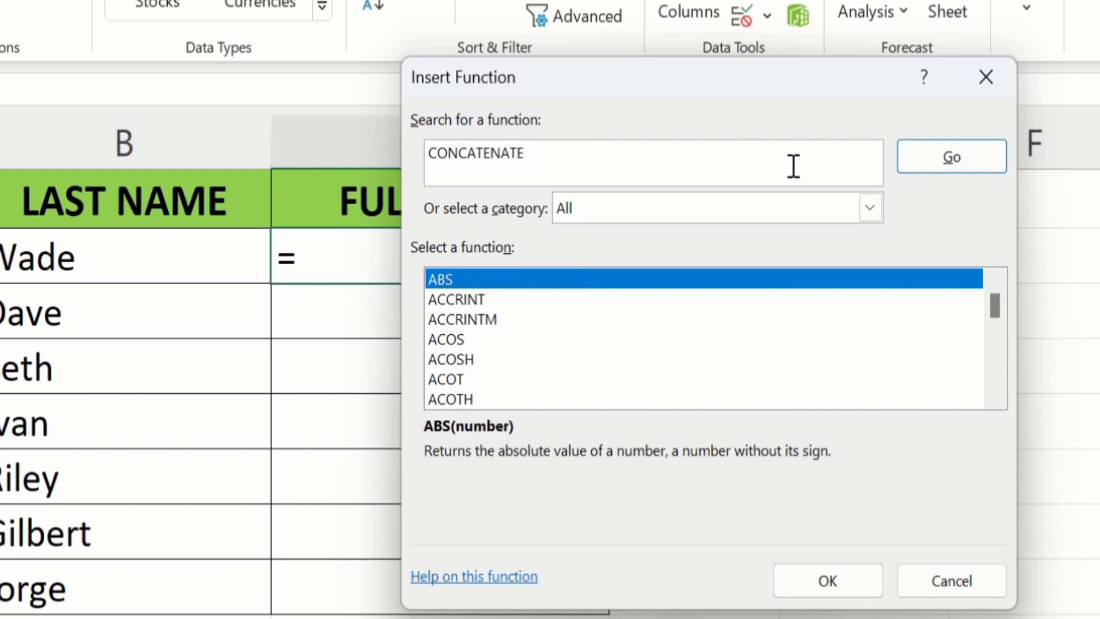
{"action": "left_click", "coordinate": [964, 149]}
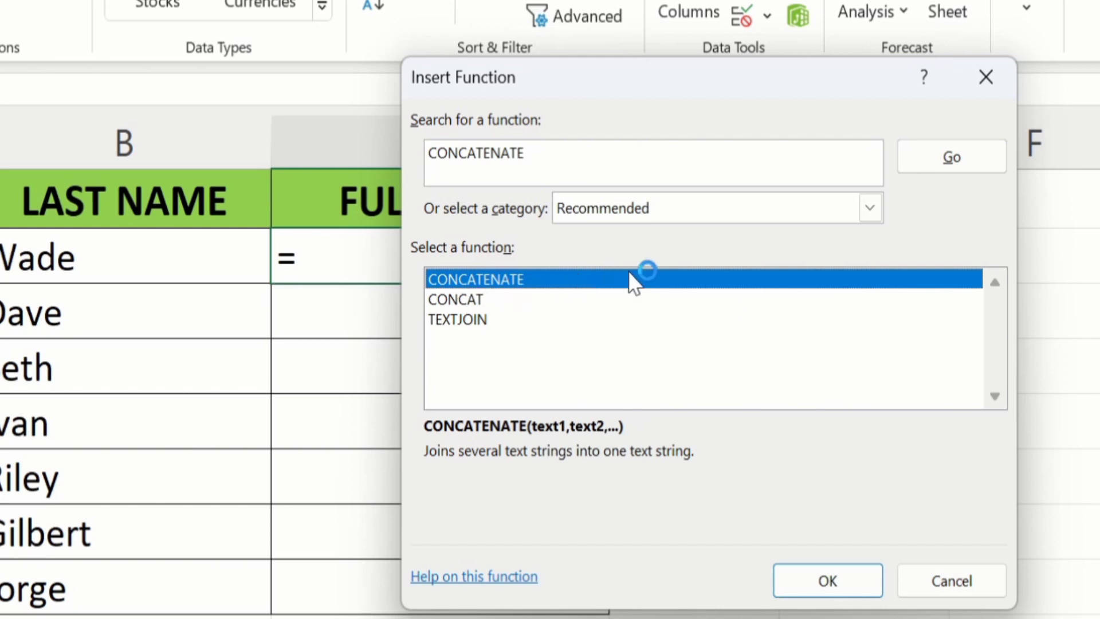
{"action": "left_click", "coordinate": [809, 578]}
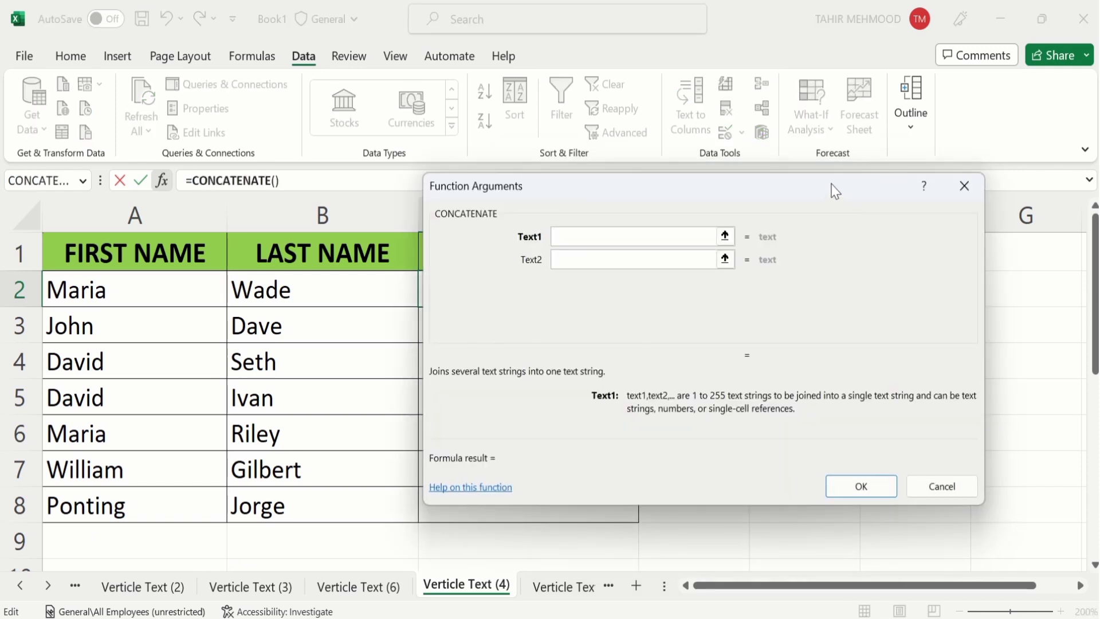
- Reposition the Function Arguments dialog beside the name columns and set Text1 to cell A2
{"action": "left_click_drag", "start_coordinate": [835, 192], "coordinate": [902, 209]}
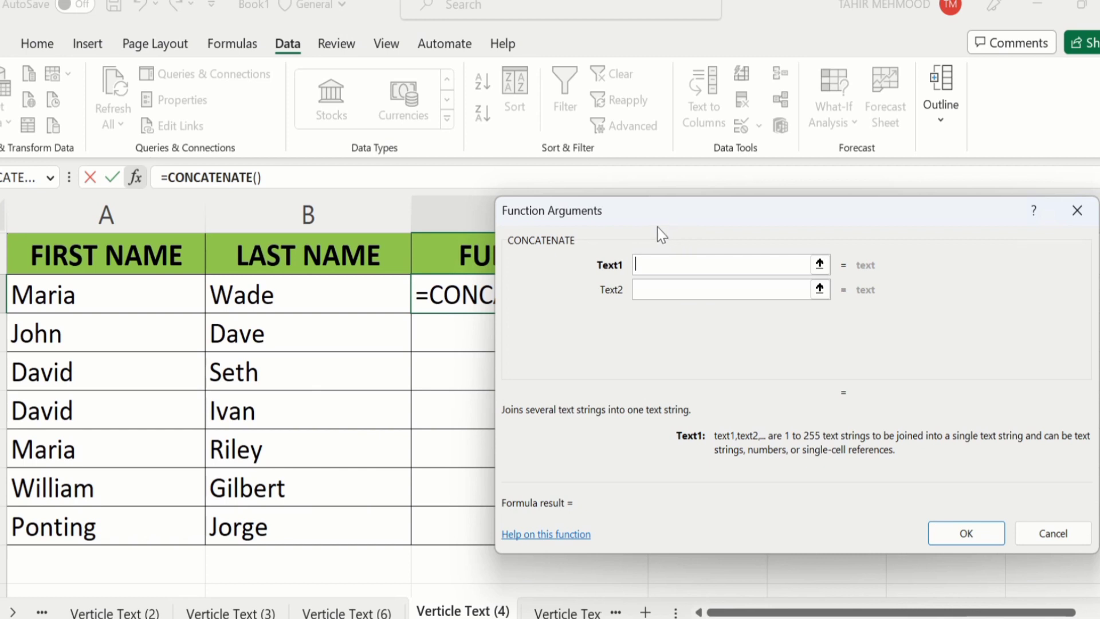
{"action": "left_click", "coordinate": [647, 286]}
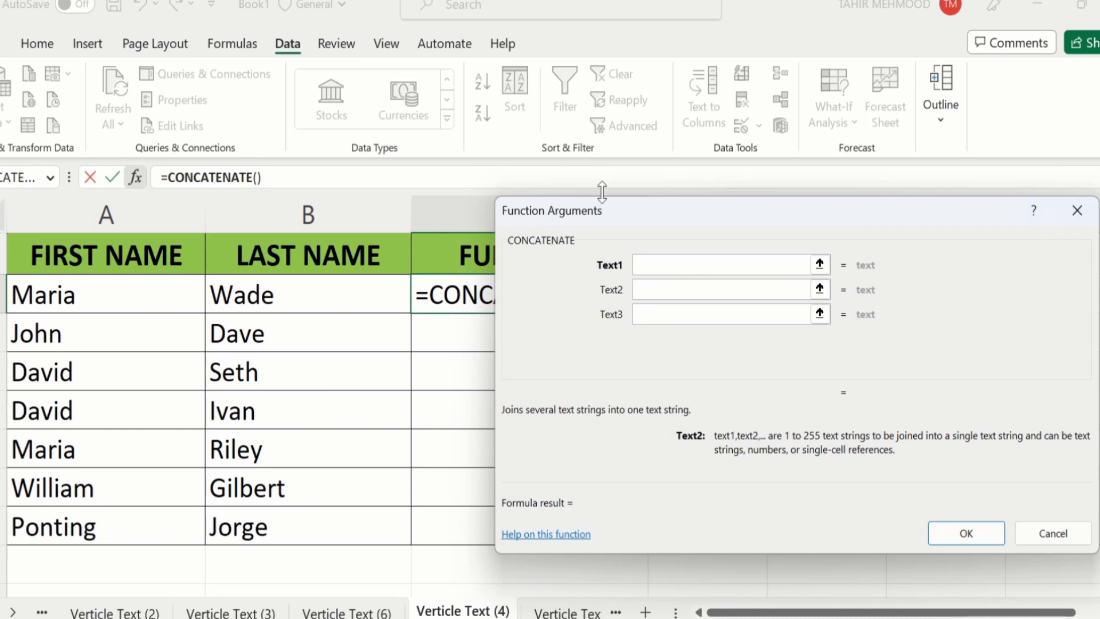
{"action": "left_click_drag", "start_coordinate": [608, 215], "coordinate": [674, 177]}
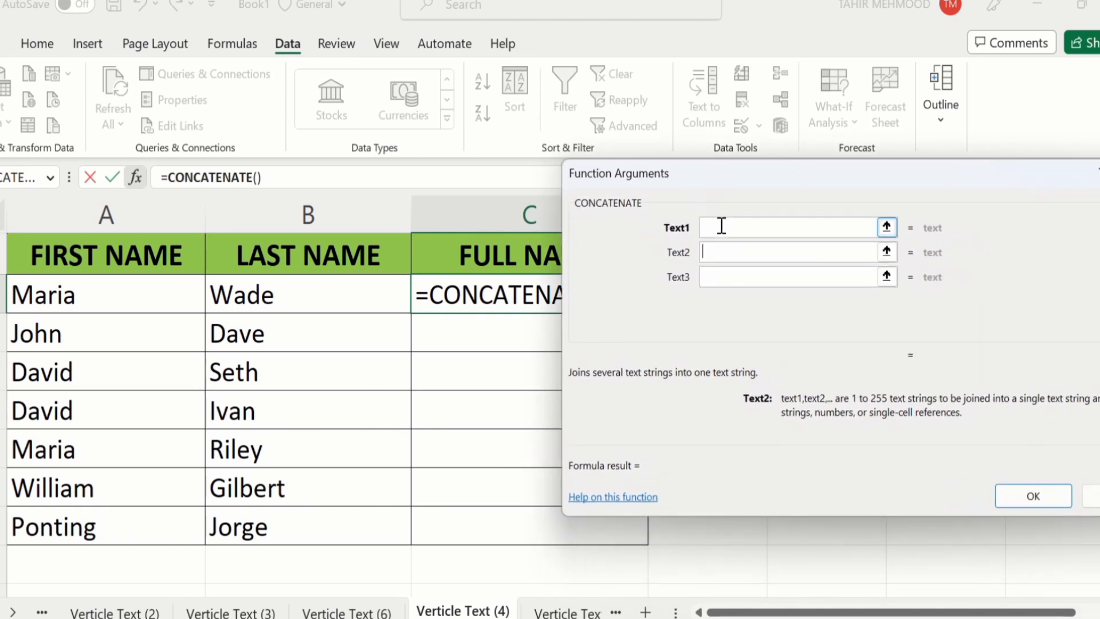
{"action": "left_click_drag", "start_coordinate": [676, 170], "coordinate": [603, 192]}
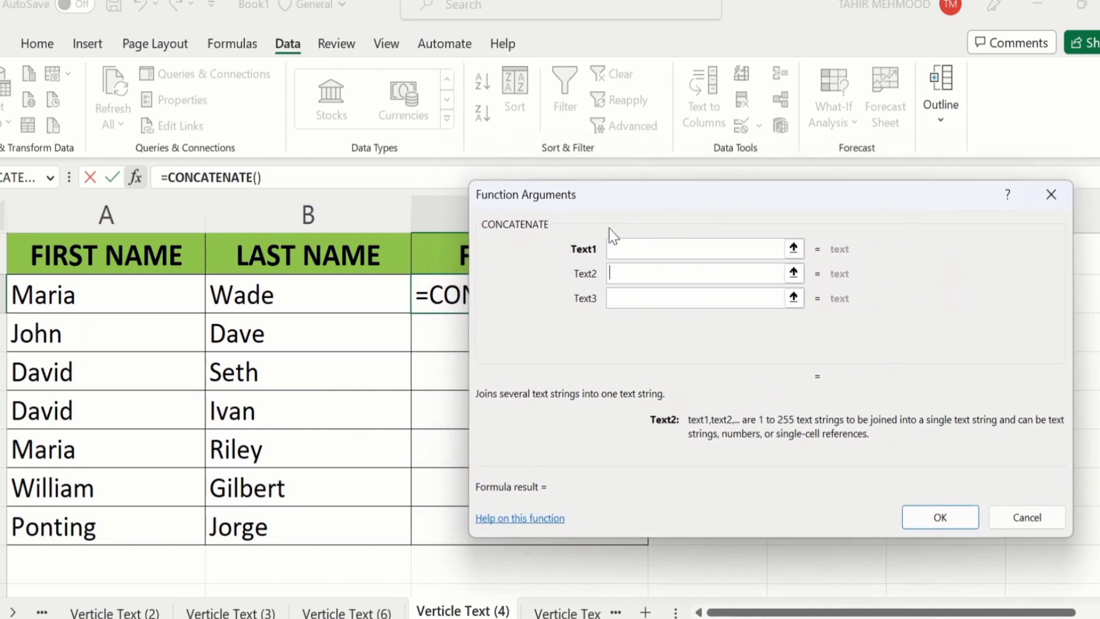
{"action": "left_click", "coordinate": [622, 248]}
{"action": "left_click", "coordinate": [112, 297]}
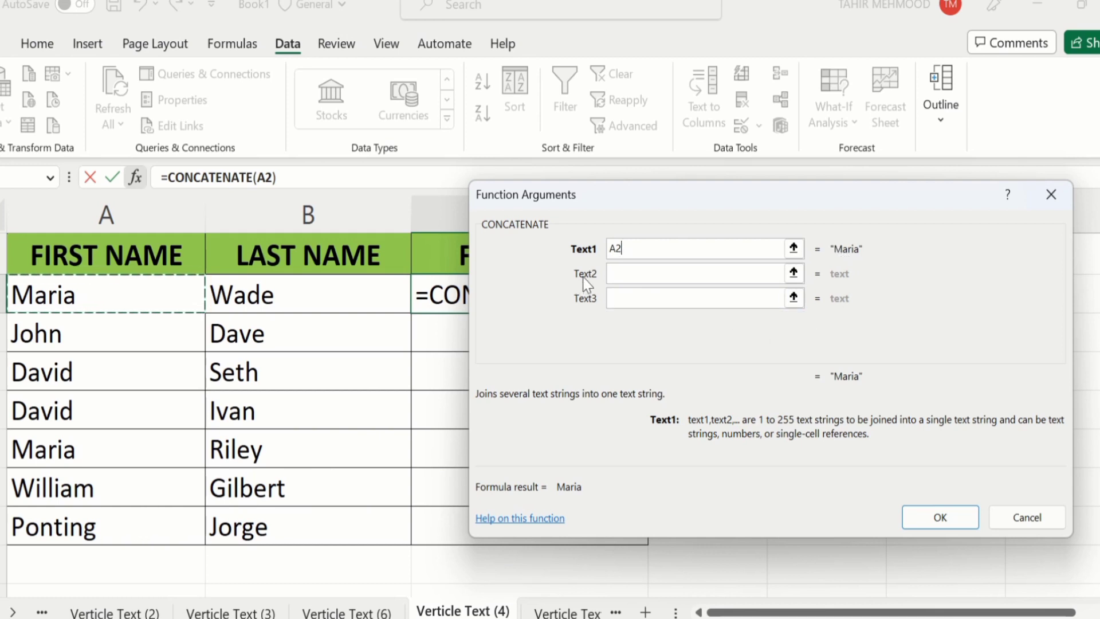
- Set Text2 to a quoted space " " and Text3 to cell B2, and complete the CONCATENATE formula
{"action": "left_click", "coordinate": [619, 273]}
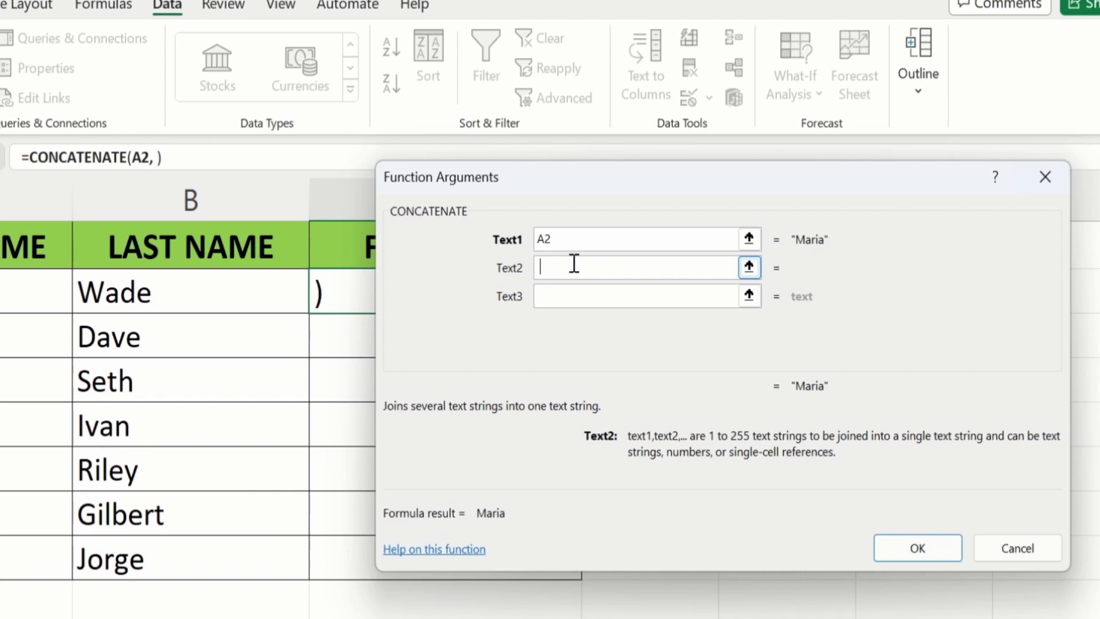
{"action": "left_click", "coordinate": [553, 296]}
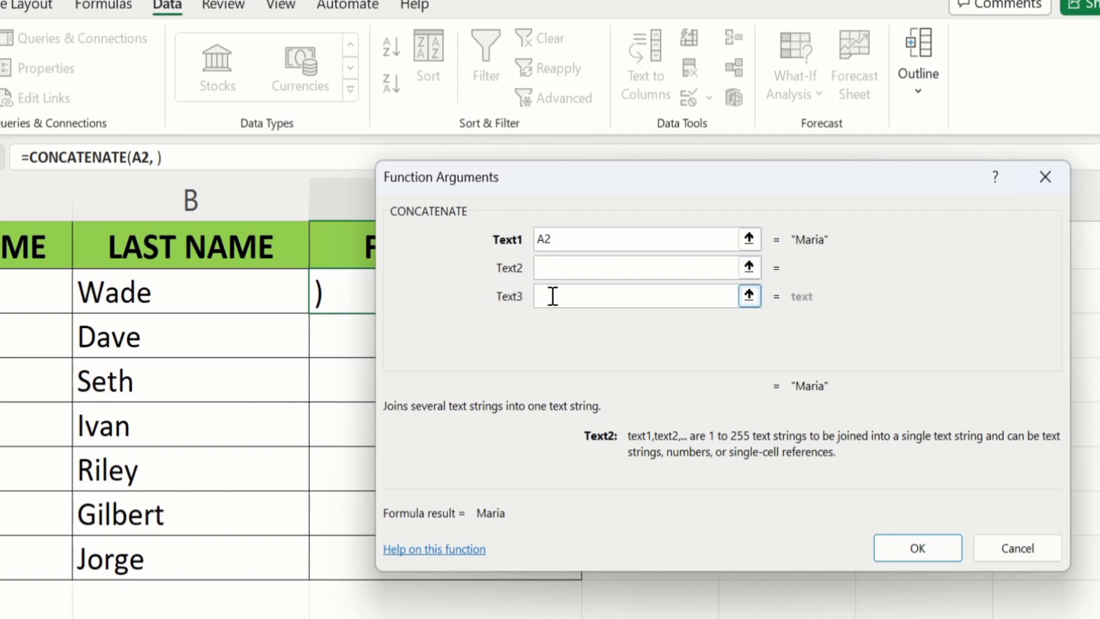
{"action": "left_click", "coordinate": [553, 296]}
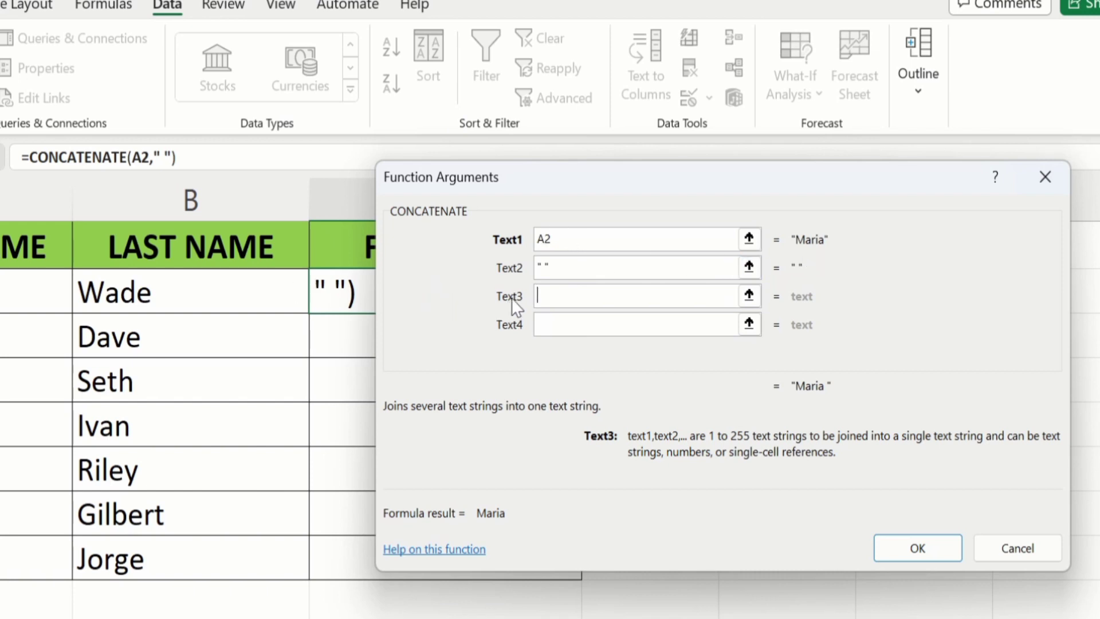
{"action": "left_click", "coordinate": [164, 298]}
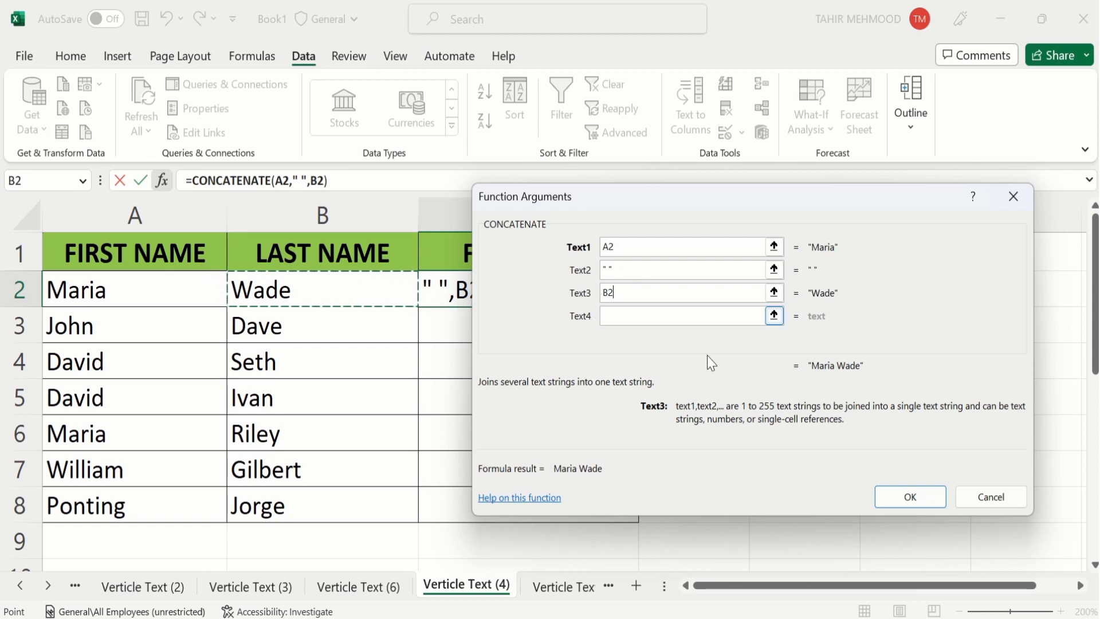
{"action": "left_click", "coordinate": [900, 498]}
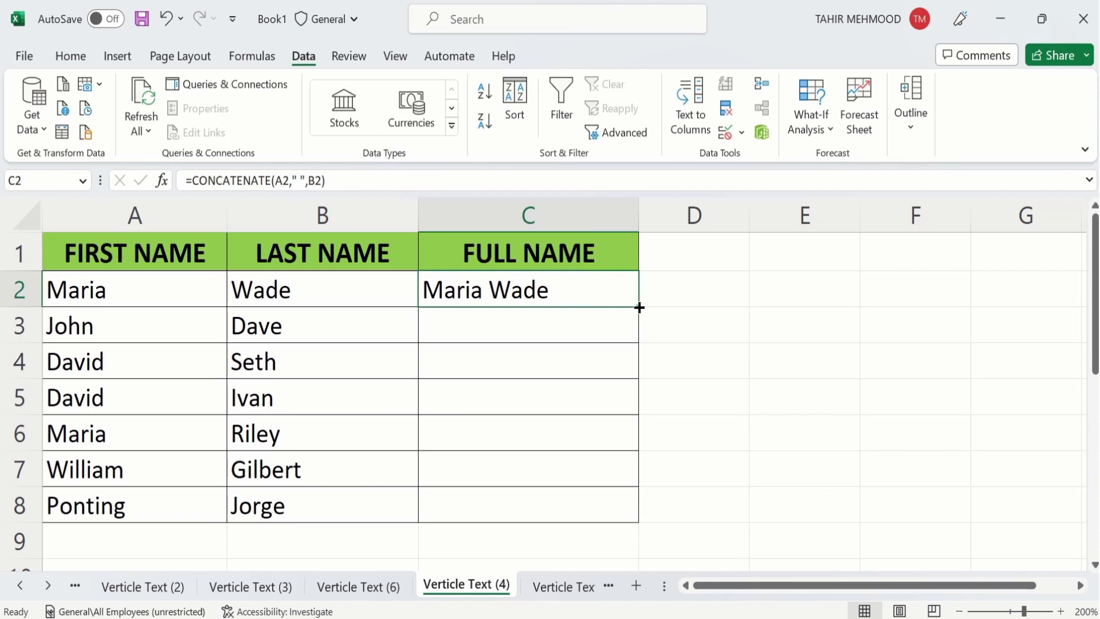
- Fill the formula from C2 down through C8 and inspect the formula in C2
{"action": "left_click_drag", "start_coordinate": [639, 308], "coordinate": [639, 327]}
{"action": "left_click_drag", "start_coordinate": [639, 327], "coordinate": [639, 508]}
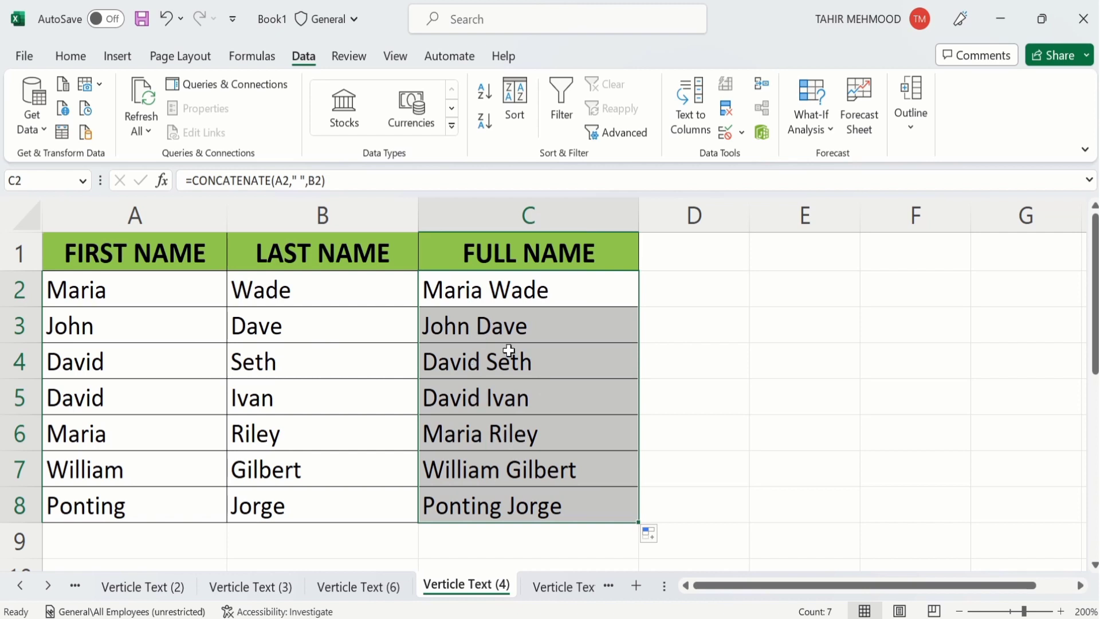
{"action": "key", "text": "Right"}
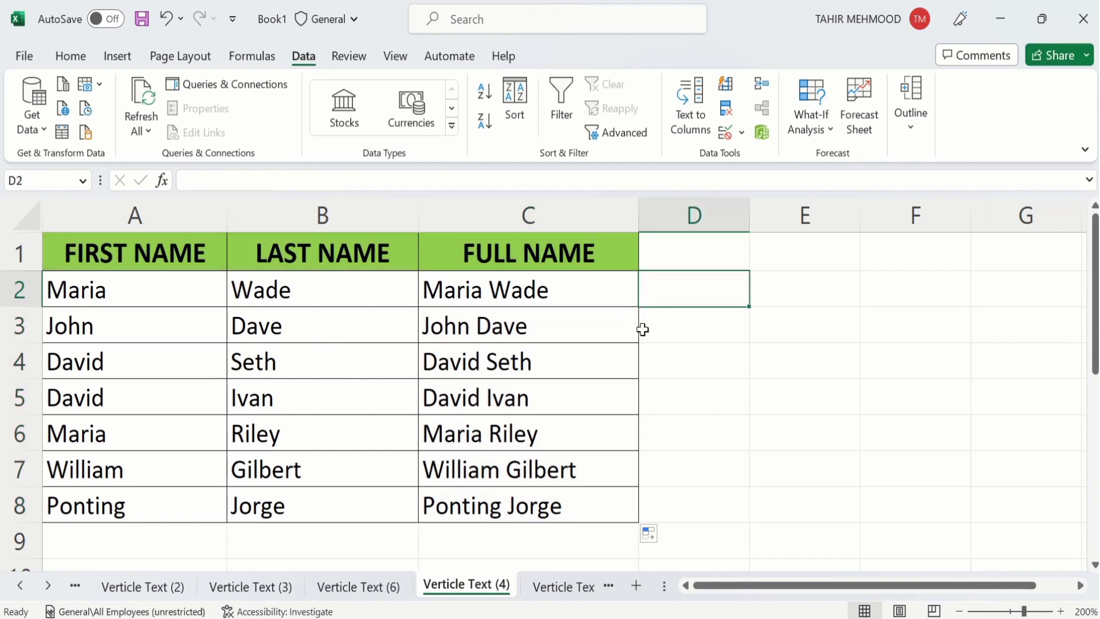
{"action": "left_click", "coordinate": [558, 292]}
{"action": "double_click", "coordinate": [559, 293]}
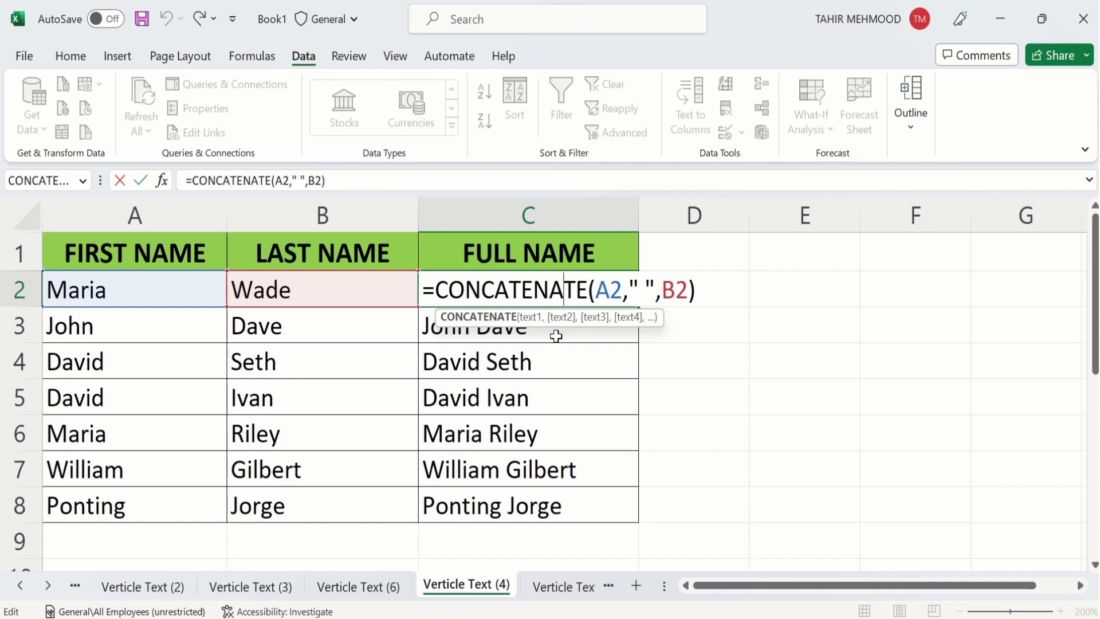
{"action": "left_click", "coordinate": [620, 368]}
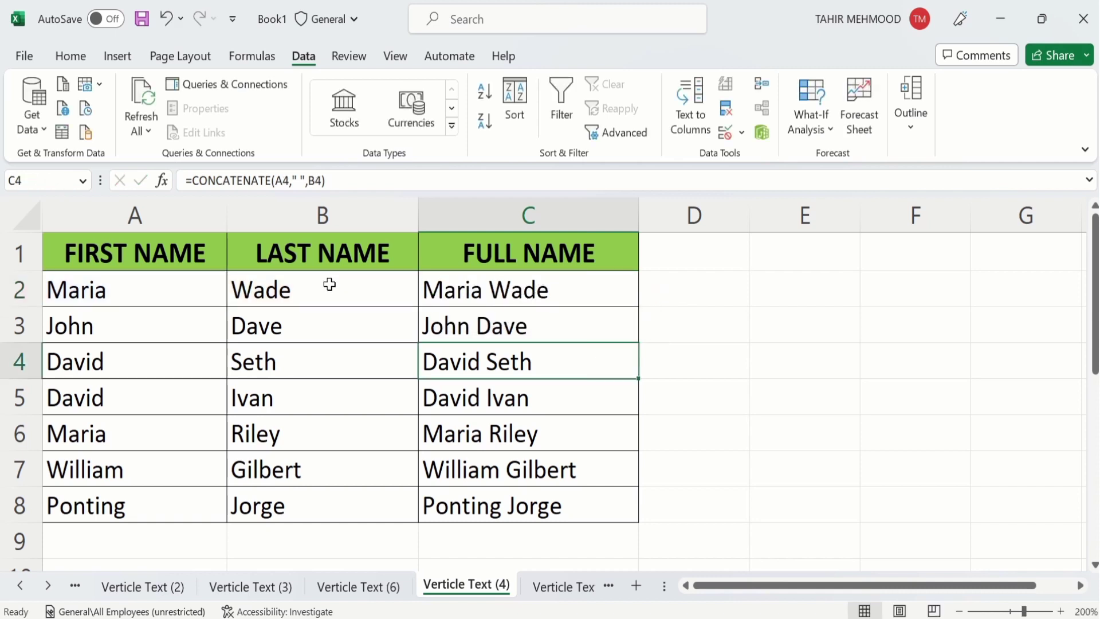
- Replace the final letter of the last name in cell B2 with "a"
{"action": "double_click", "coordinate": [297, 291]}
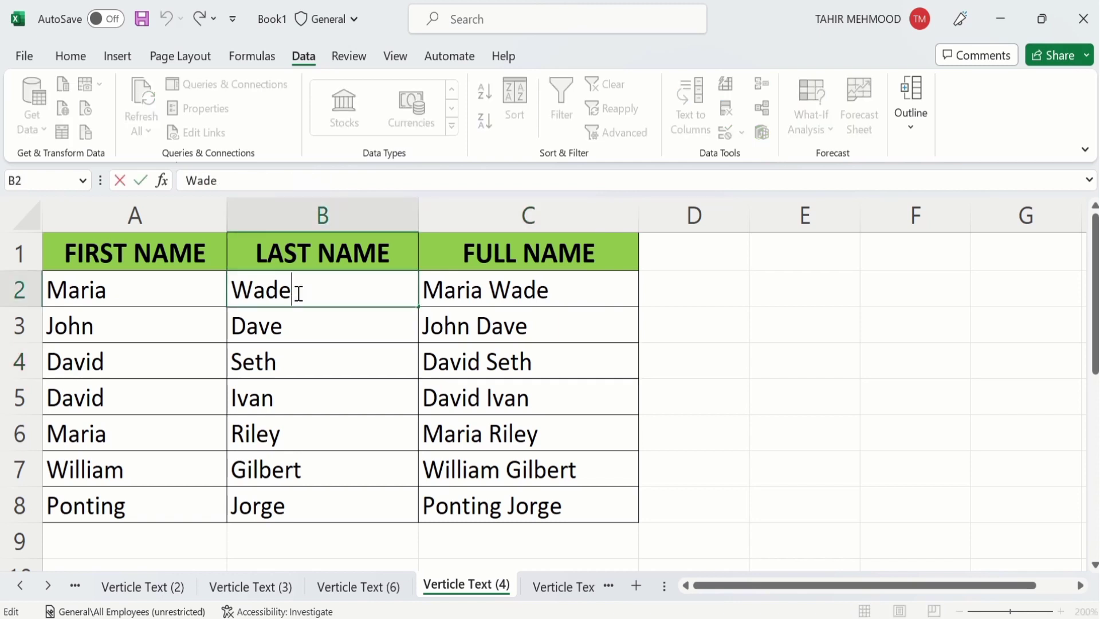
{"action": "key", "text": "BackSpace"}
{"action": "type", "text": "a"}
{"action": "key", "text": "Return"}
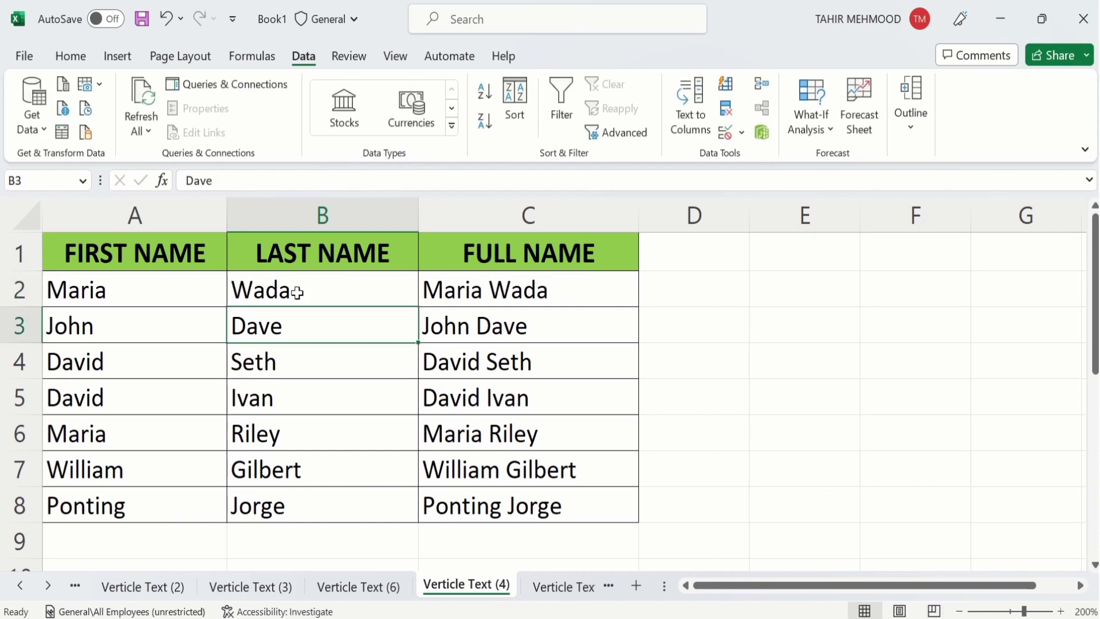